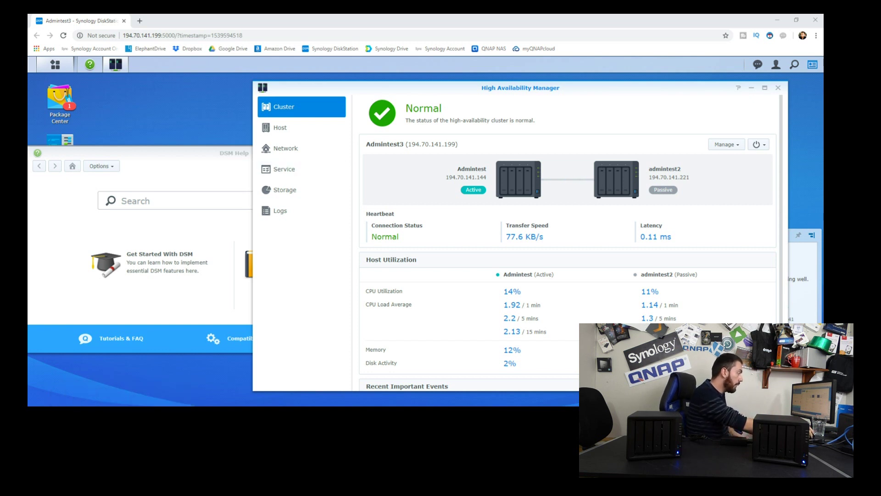
- Launch File Station on Admintest3 and acknowledge the error that no shared folders exist
scroll(567, 239, "down", 3)
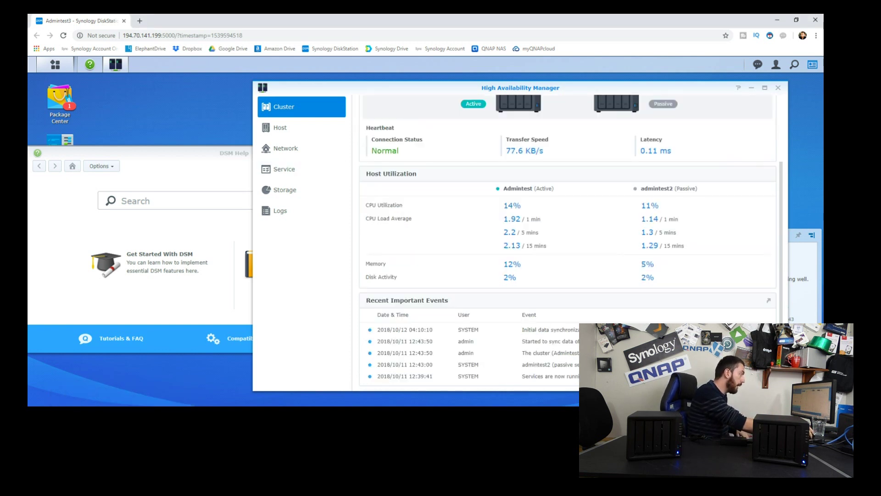
scroll(568, 238, "up", 3)
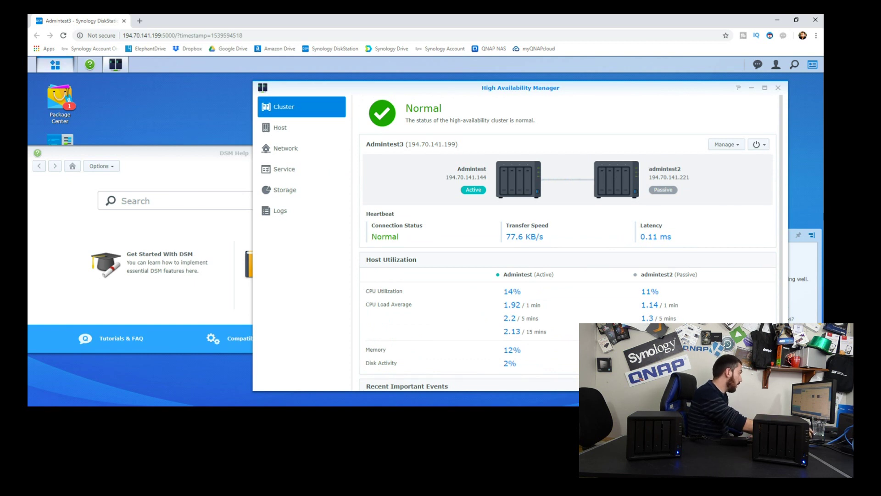
left_click(55, 64)
left_click(268, 120)
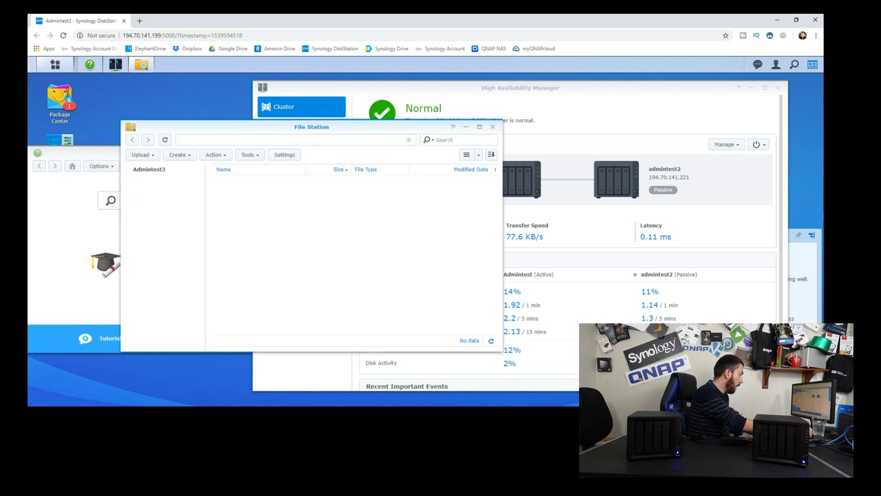
scroll(567, 229, "down", 2)
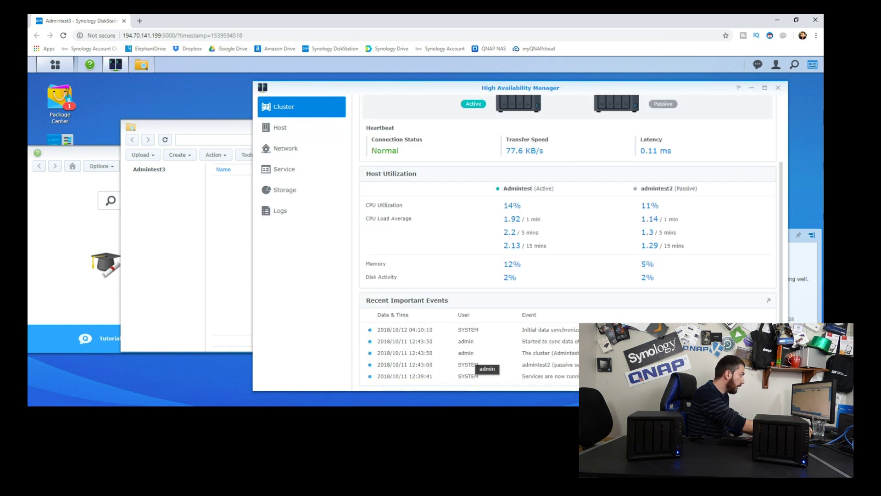
left_click(311, 245)
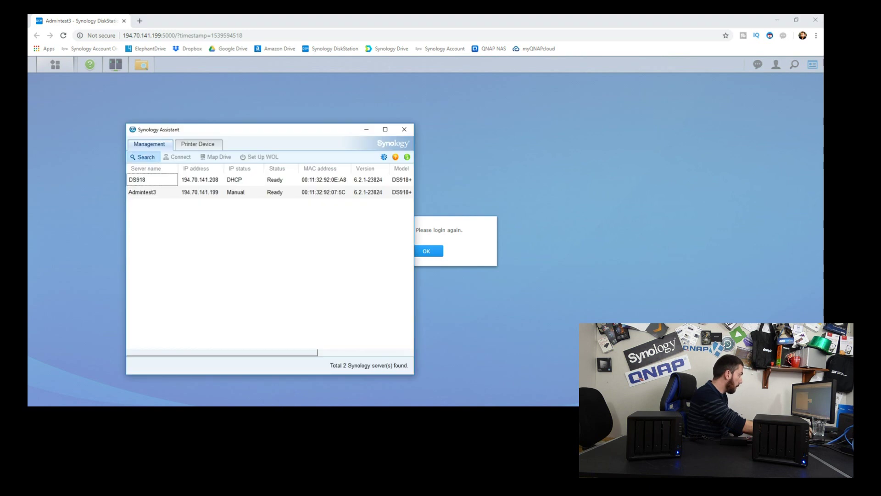
- Search again after the 'No Synology Server' error and select Admintest3 once it reappears
left_click(142, 157)
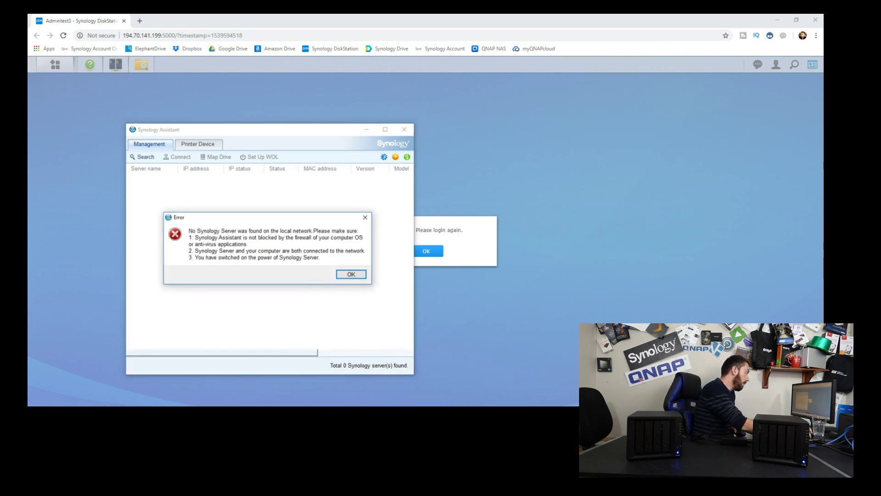
key("Return")
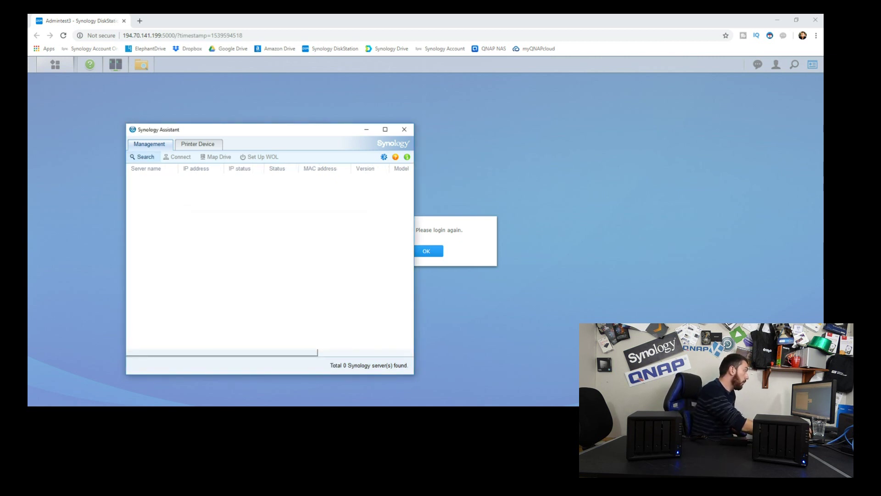
left_click(142, 156)
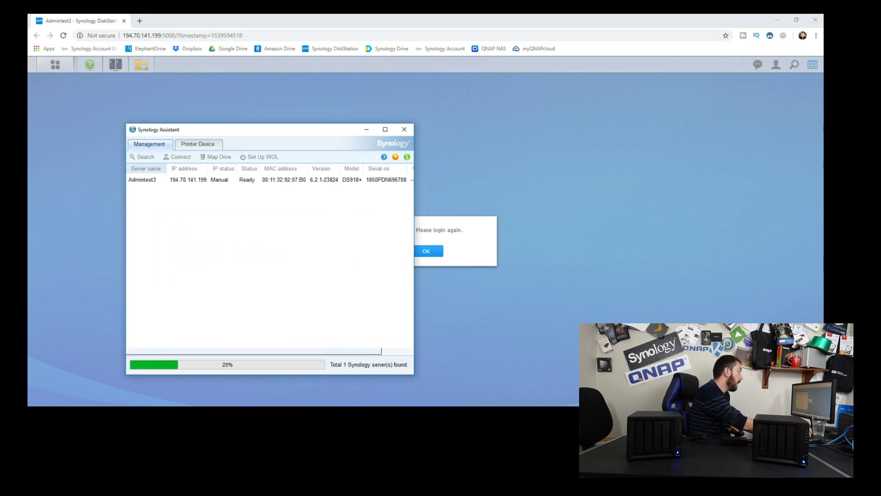
left_click(146, 179)
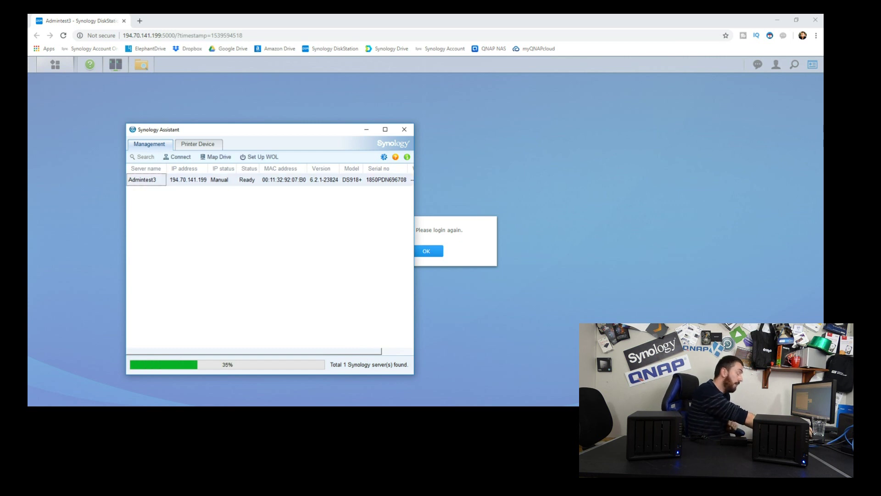
- Open a fresh Admintest3 login page and sign in with the administrator account and password
key("alt+Tab")
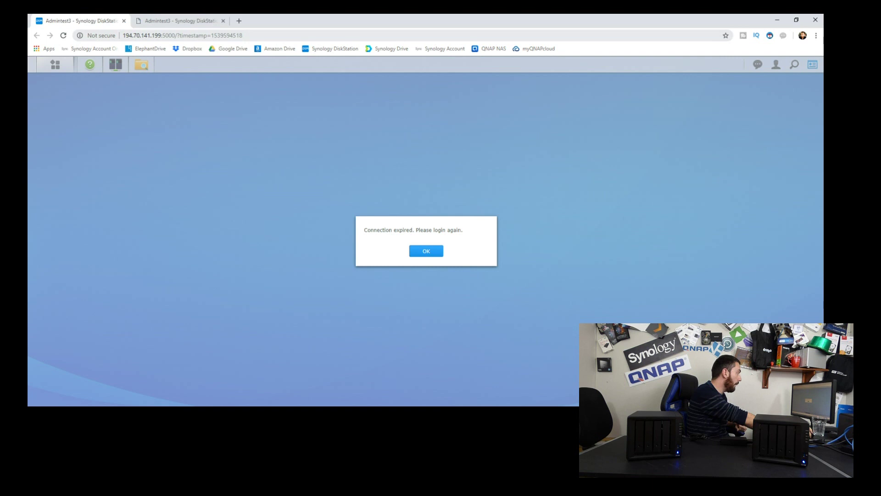
left_click_drag(152, 35, 157, 35)
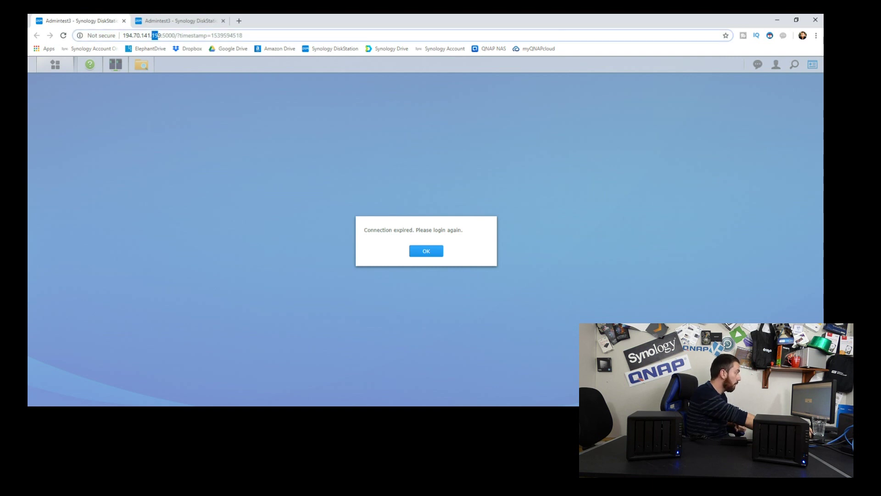
left_click(179, 20)
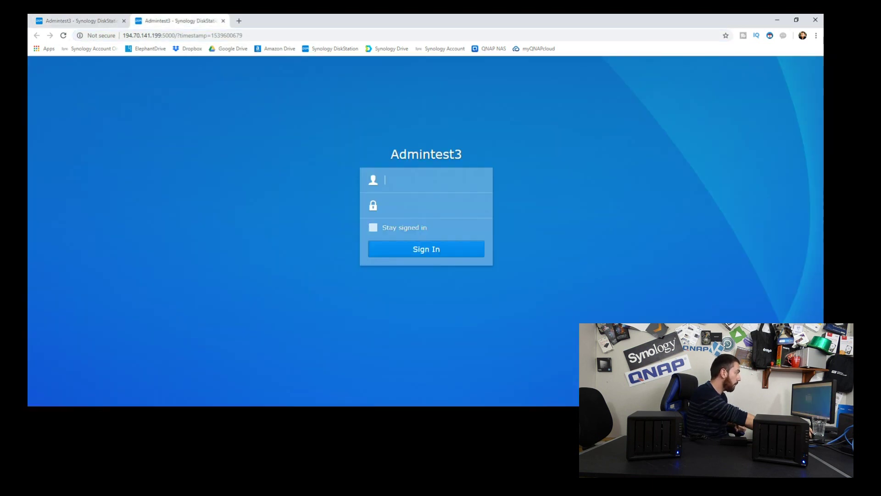
type("adminb")
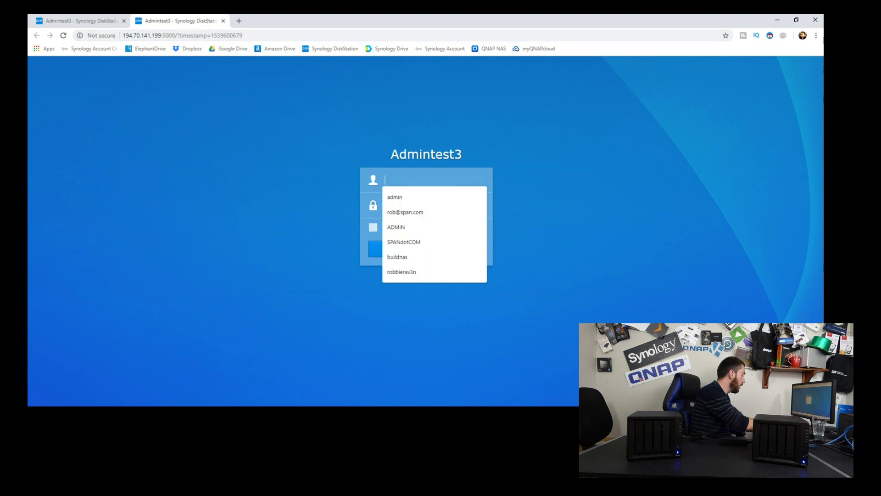
key("BackSpace")
key("Tab")
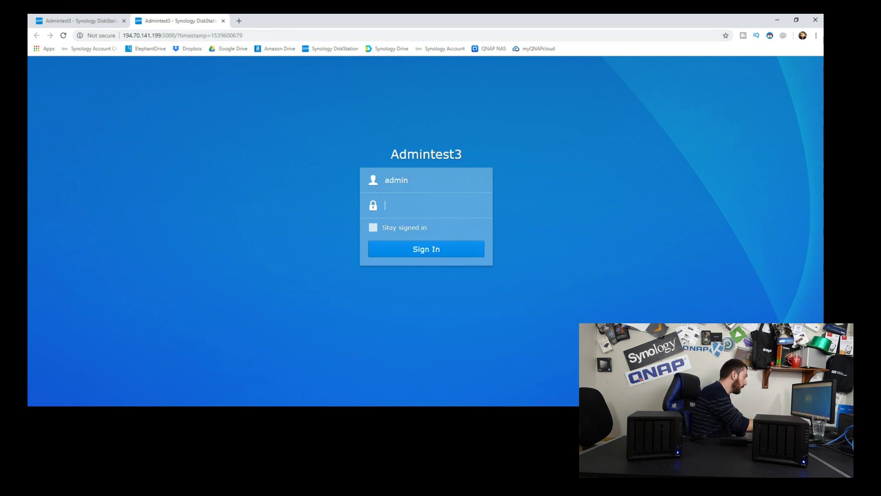
type("••••••••")
key("Return")
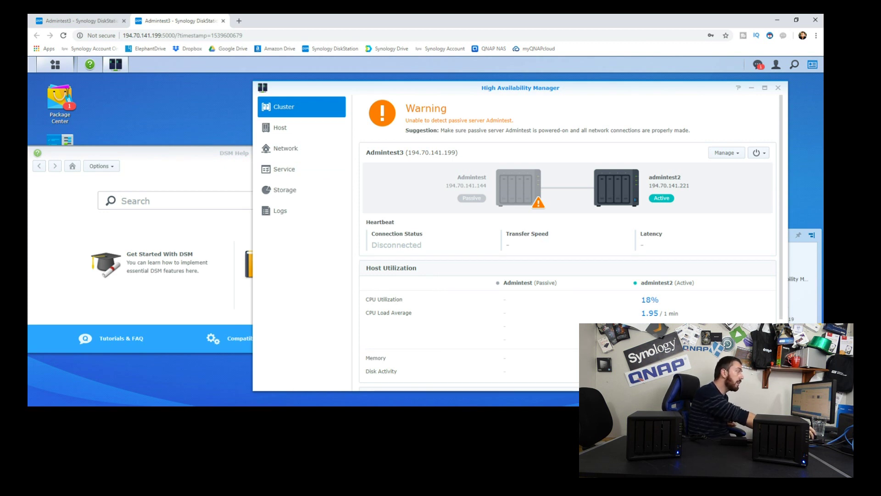
- Open File Station and enter 'The BEST 1080p and 4K Video Editing Solution EVER' folder
scroll(564, 239, "down", 3)
left_click(55, 65)
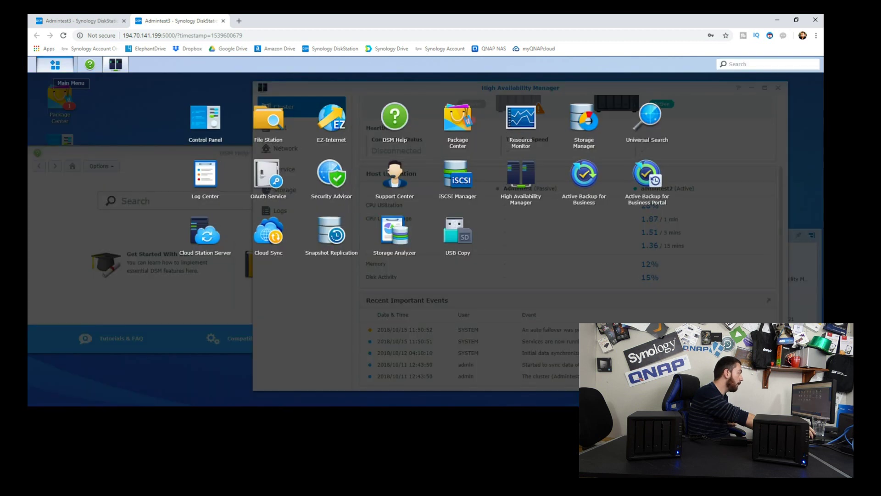
left_click(268, 120)
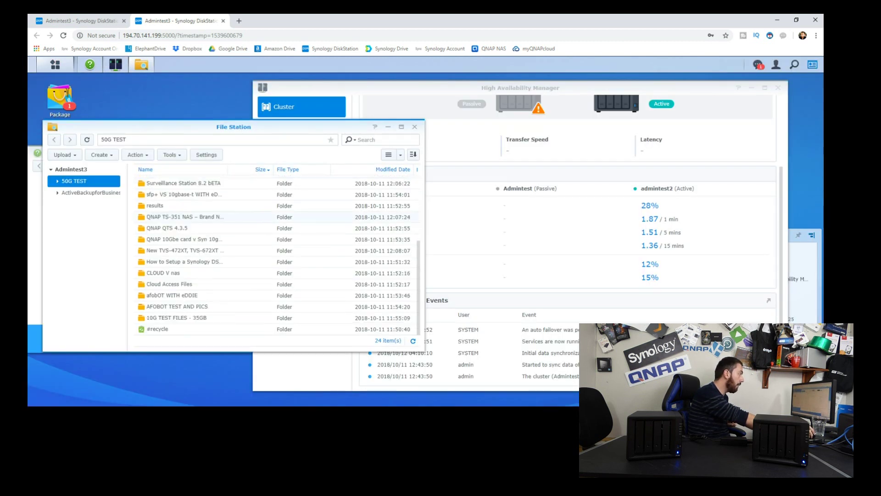
double_click(183, 181)
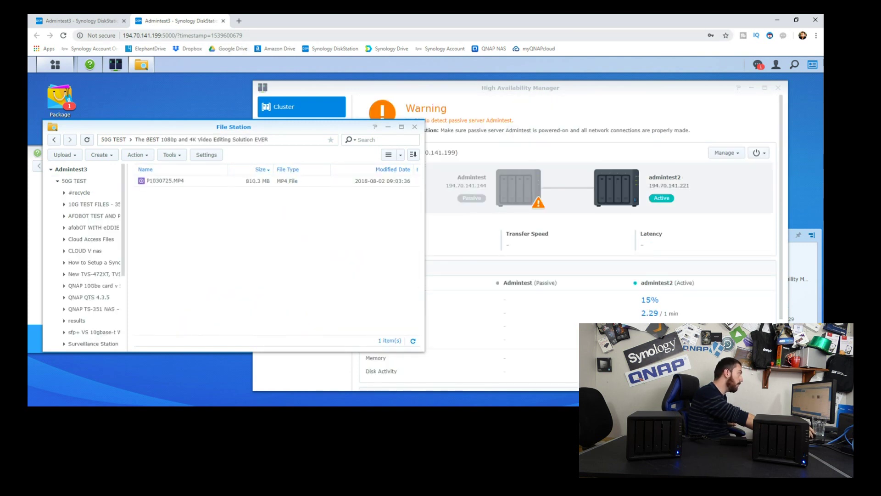
- Download P1030725.MP4 from the video editing folder
left_click_drag(151, 35, 169, 35)
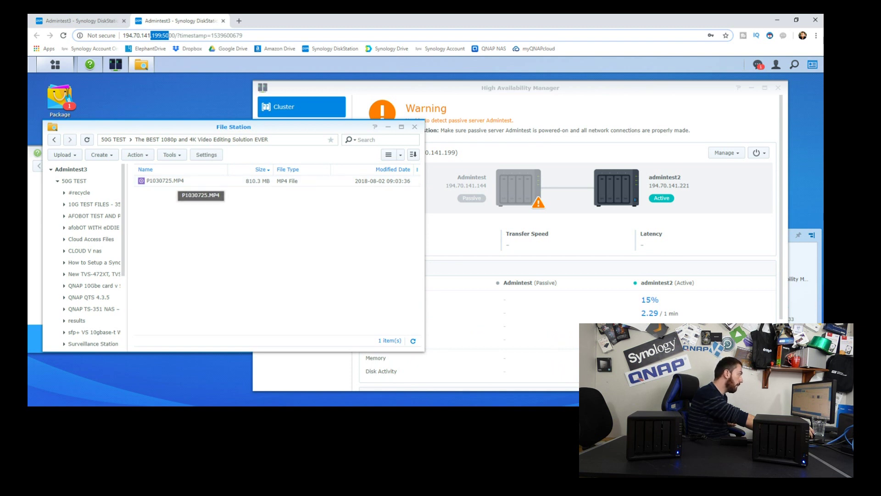
right_click(175, 183)
left_click(202, 215)
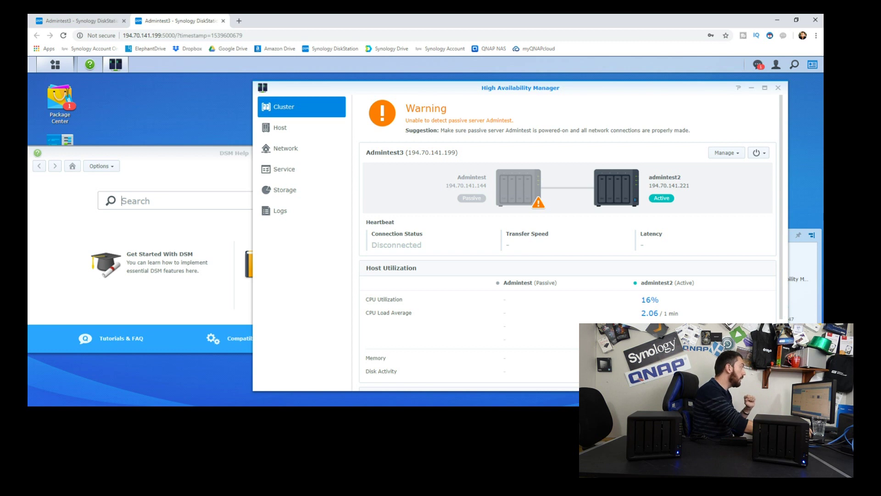
key("ctrl+l")
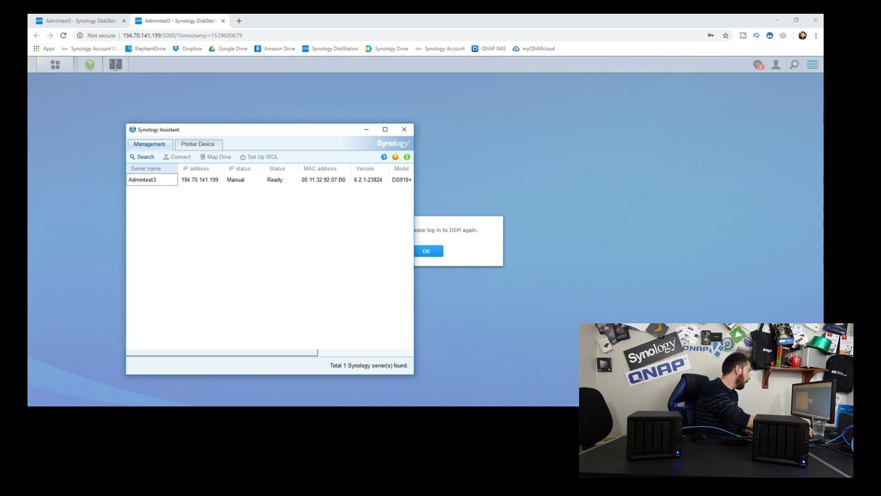
- Search four times until Admintest and admintest2 appear separately, then open Admintest's login page
left_click(142, 157)
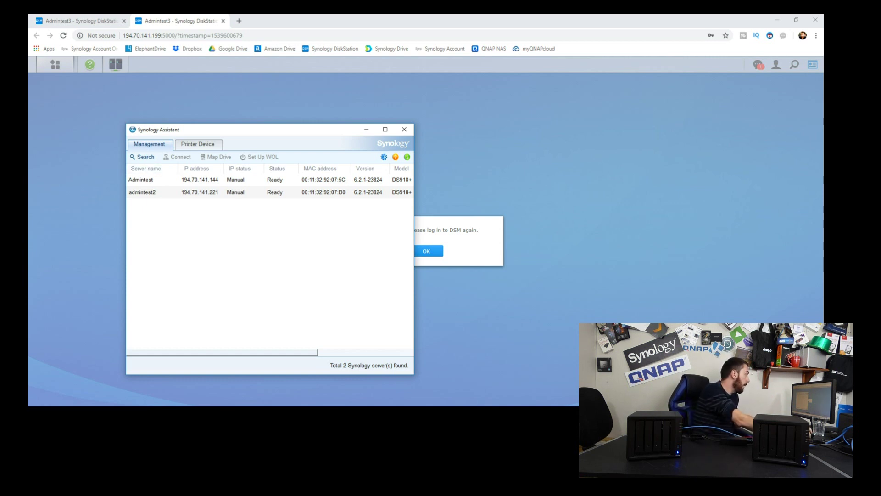
left_click(143, 157)
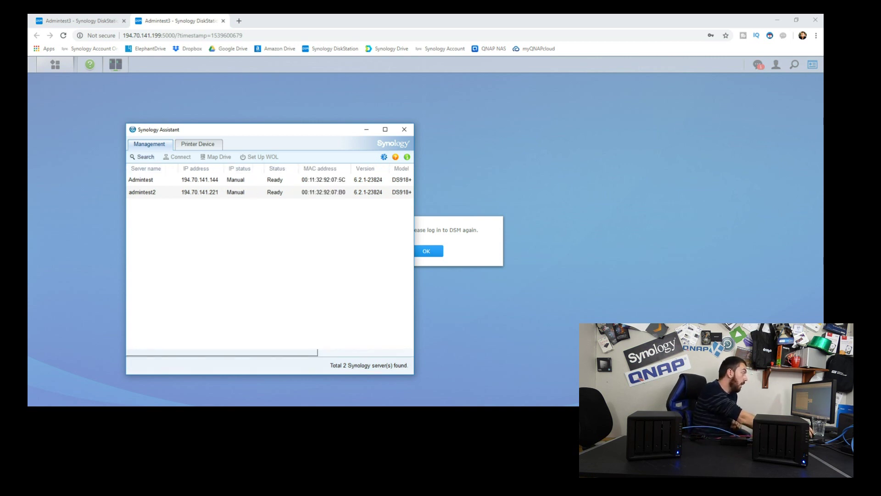
left_click(143, 157)
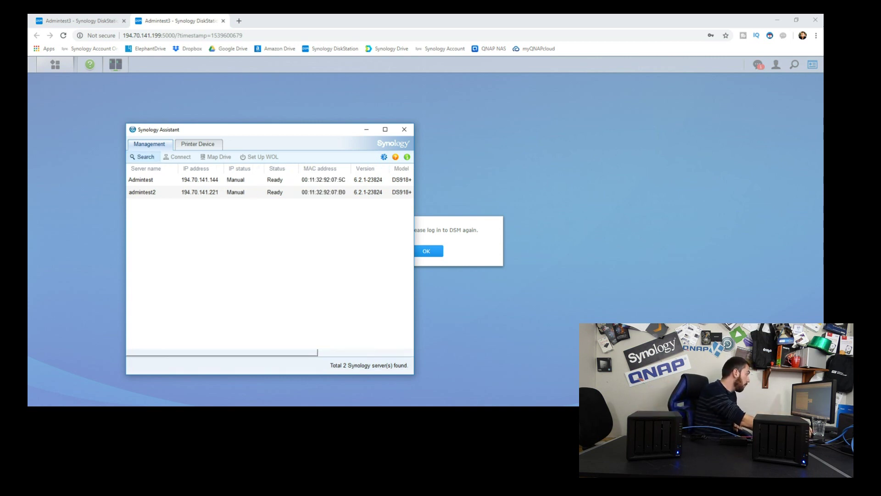
left_click(142, 157)
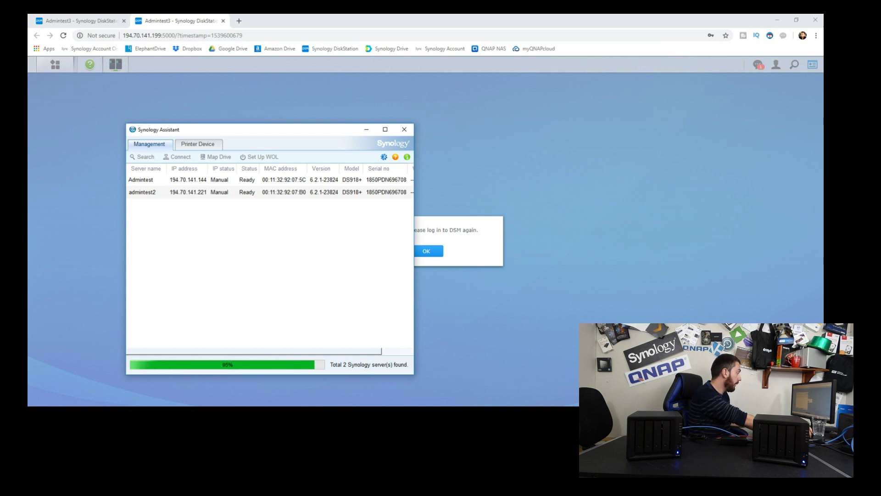
double_click(140, 180)
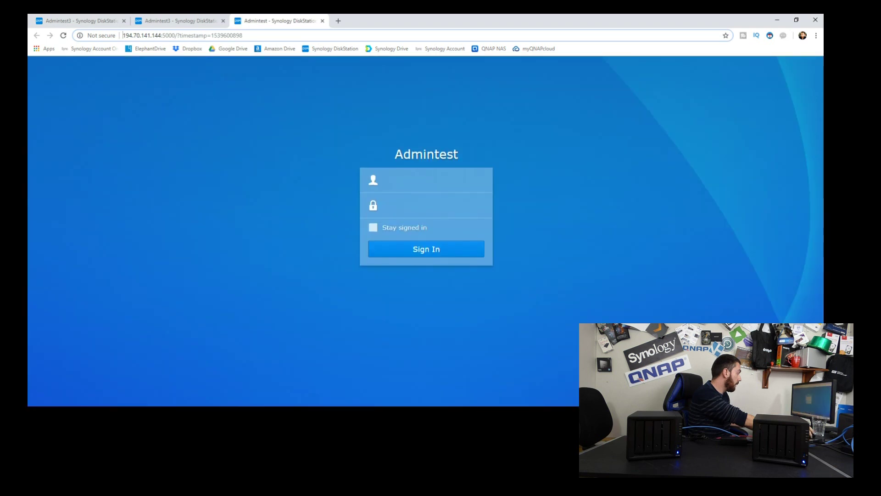
- Sign in to Admintest at 194.70.141.144 with the administrator account, then open it in another tab
left_click(426, 180)
type("admin")
key("Tab")
type("********")
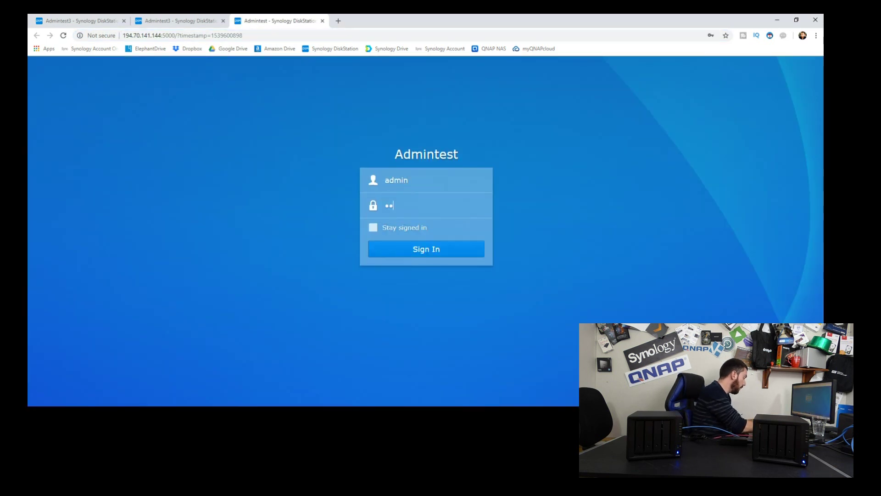
key("Return")
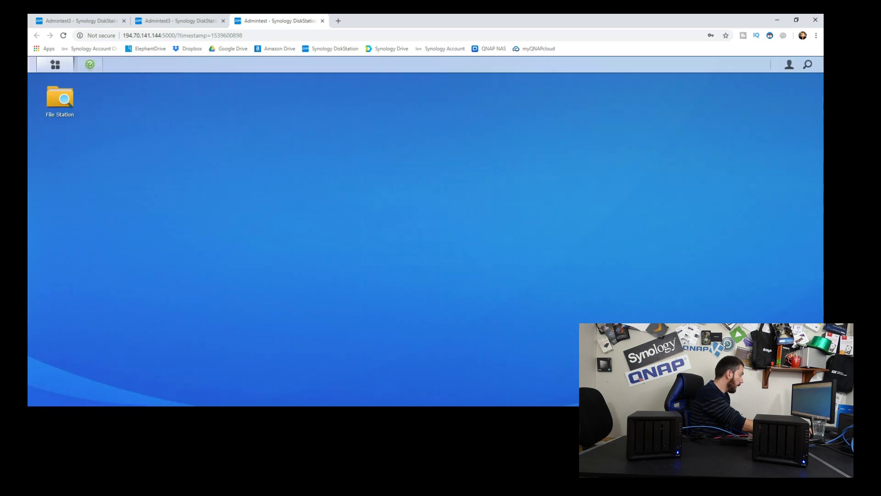
double_click(140, 191)
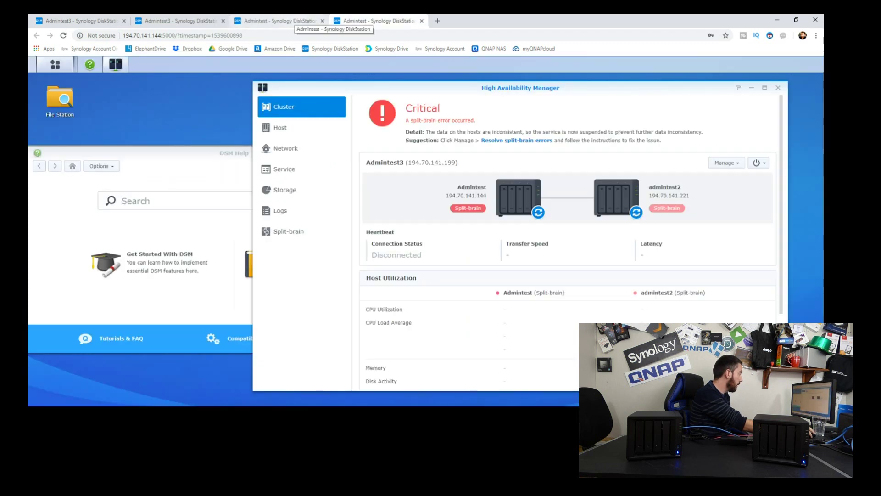
- Go through the browser tabs to the Admintest3 page at 194.70.141.199
left_click(296, 20)
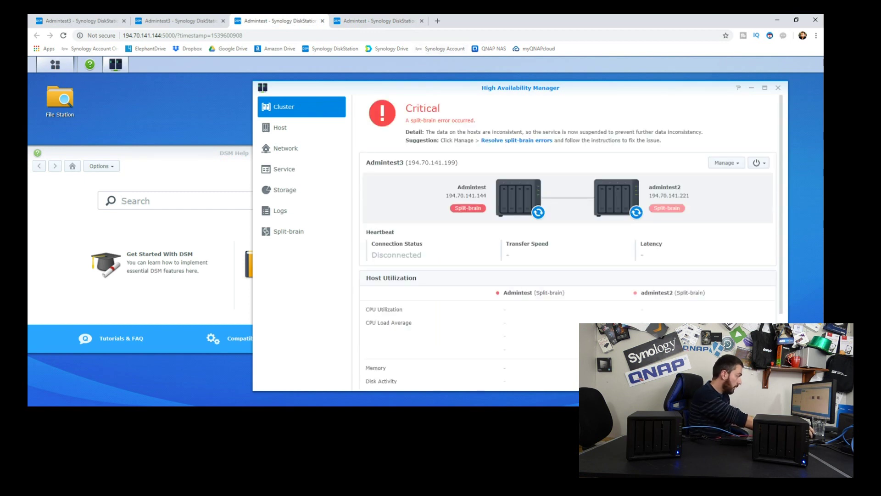
key("ctrl+Tab")
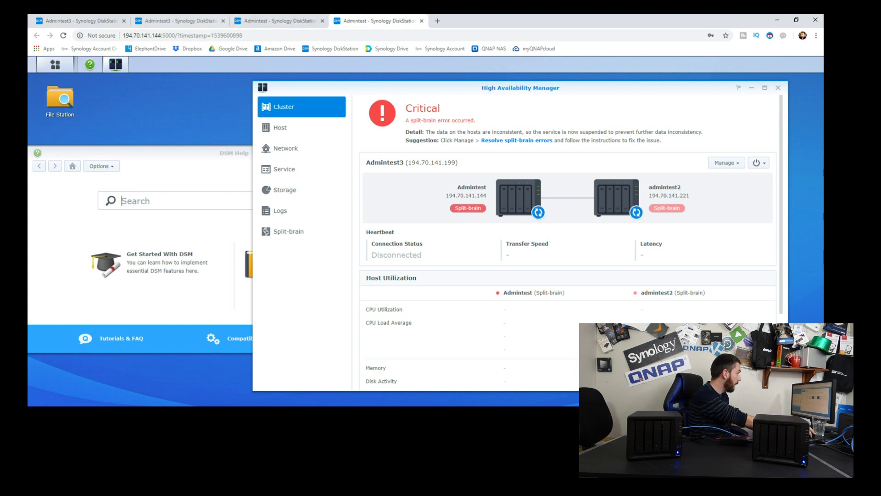
left_click(186, 20)
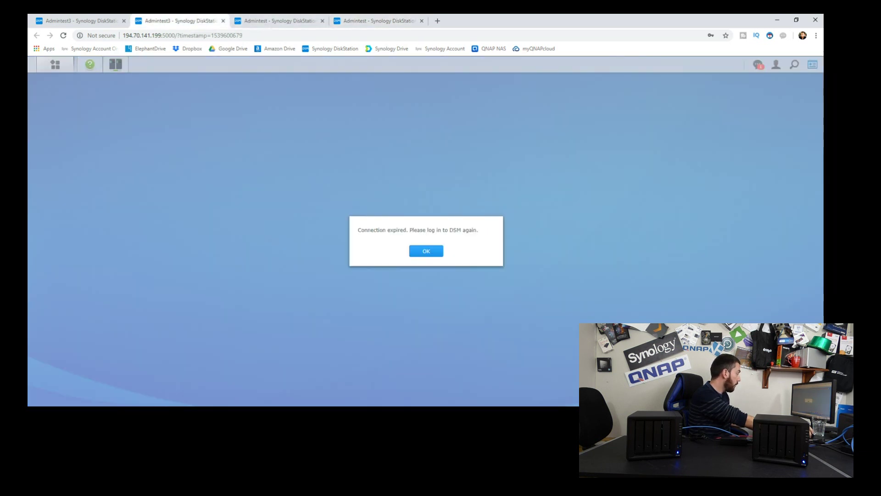
- Open admintest2's login page from Synology Assistant and sign in with the administrator account and password
key("alt+Tab")
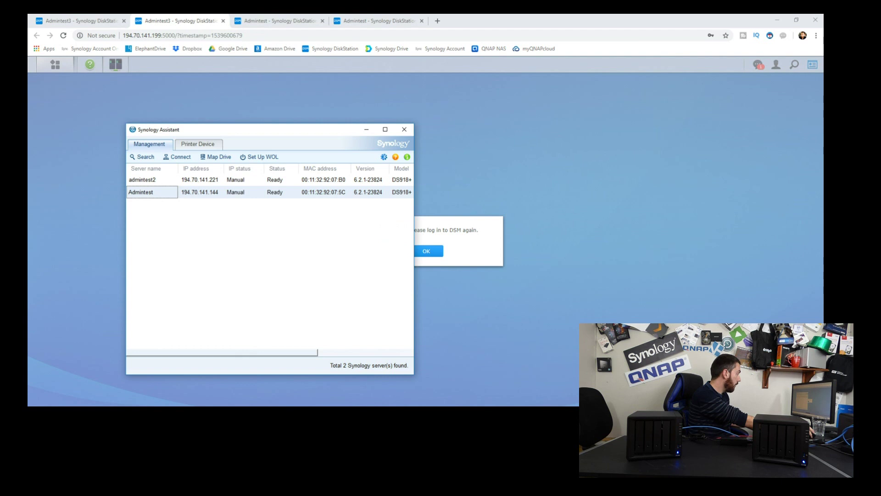
double_click(142, 179)
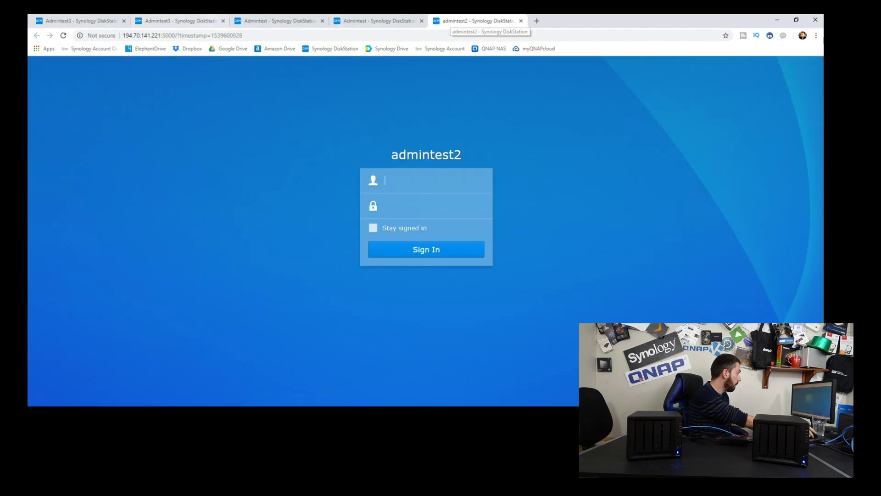
left_click(276, 21)
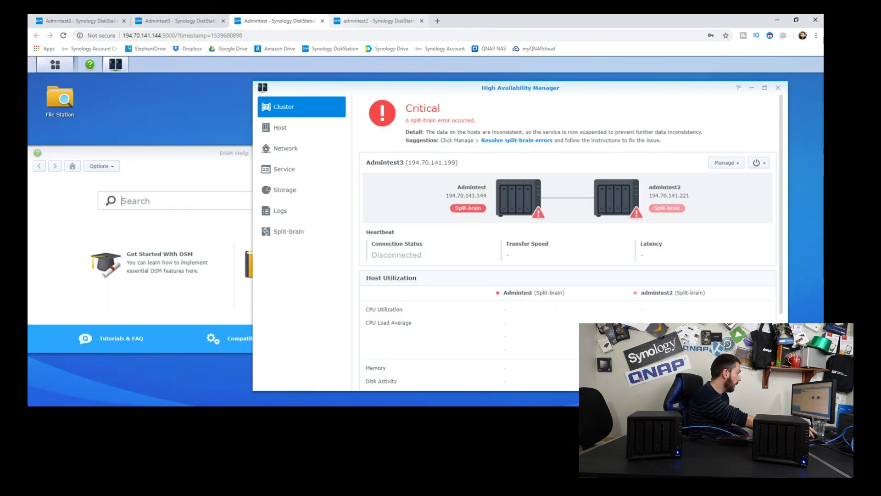
key("ctrl+Tab")
type("admin")
key("Tab")
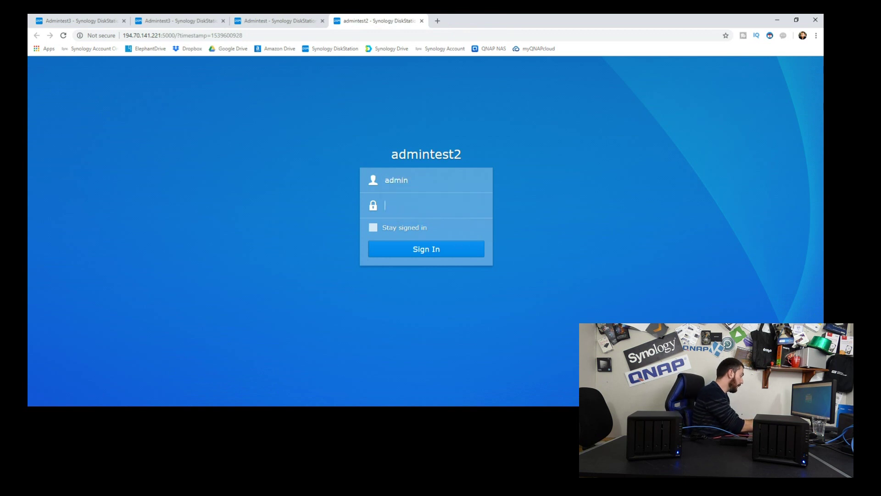
type("**********")
key("Return")
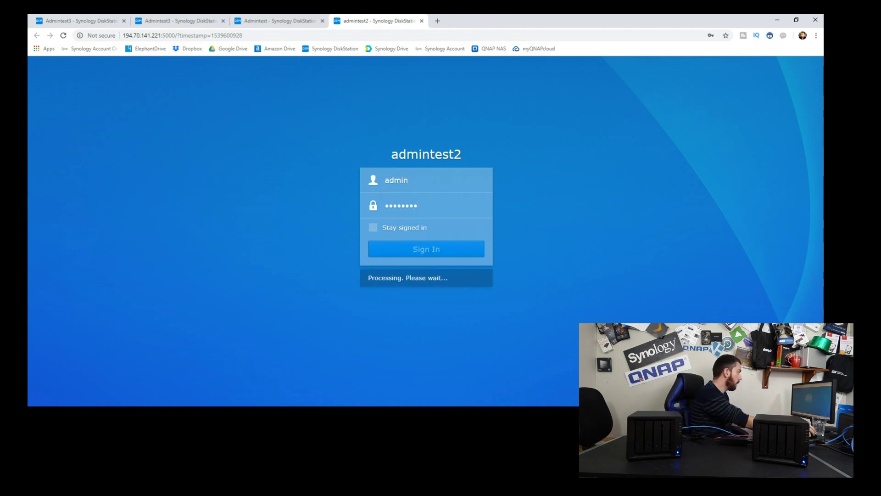
key("ctrl+shift+Tab")
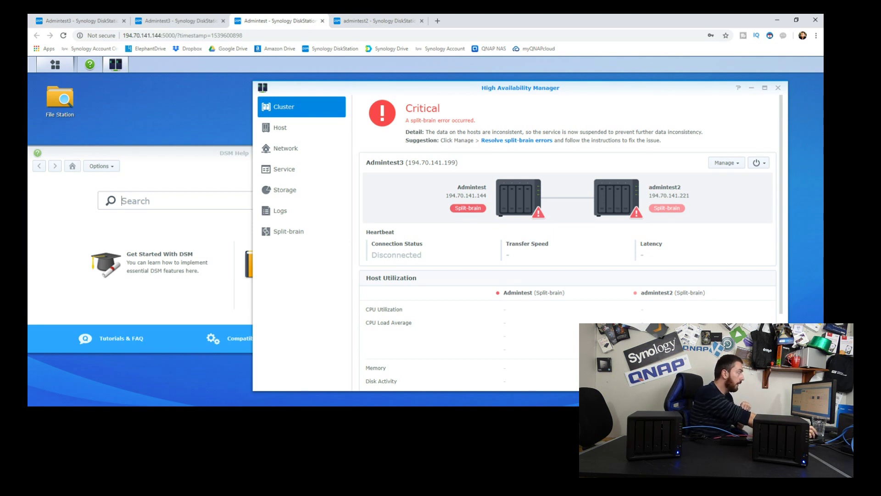
- On the admintest2 tab, confirm in File Station that 50G TEST holds 24 items, then close it
key("ctrl+Tab")
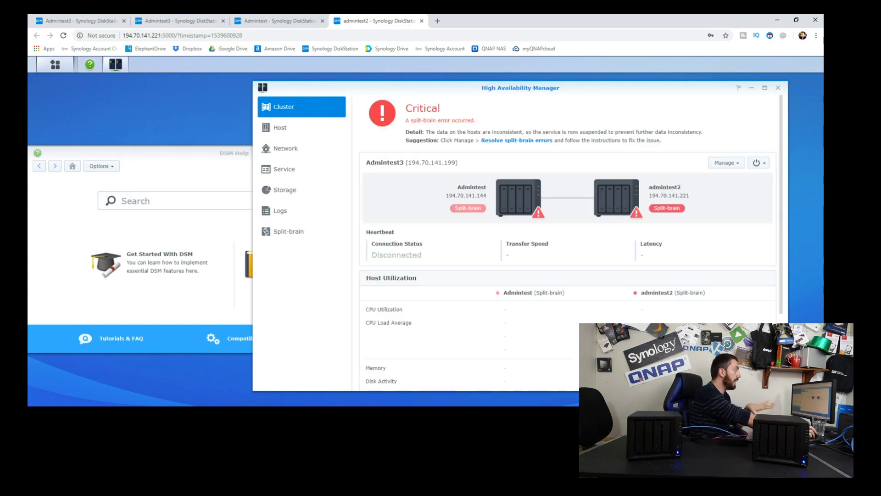
left_click(55, 64)
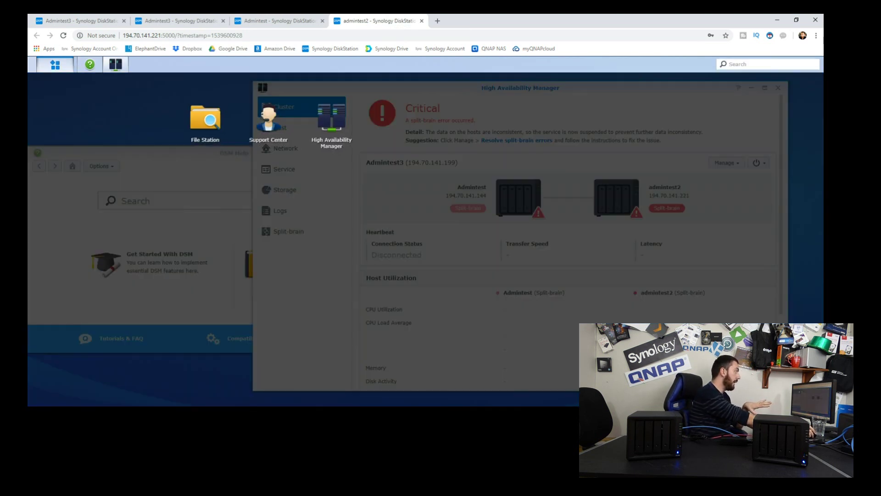
left_click(55, 65)
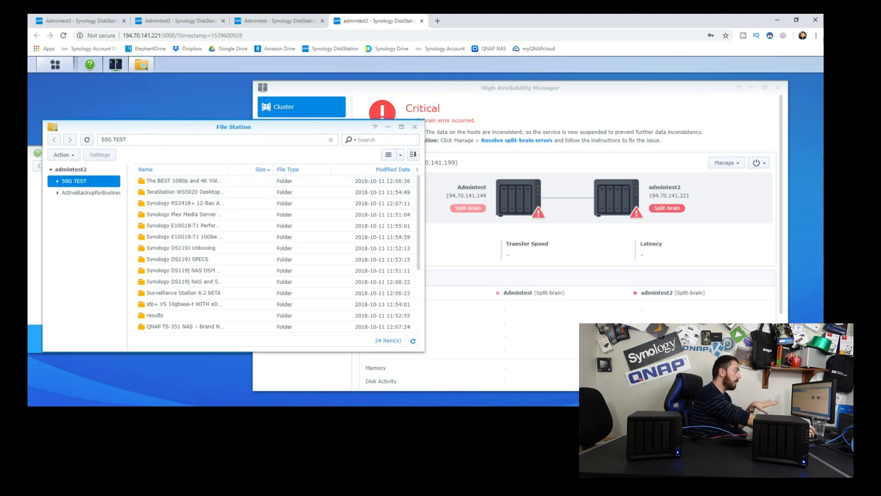
left_click(415, 126)
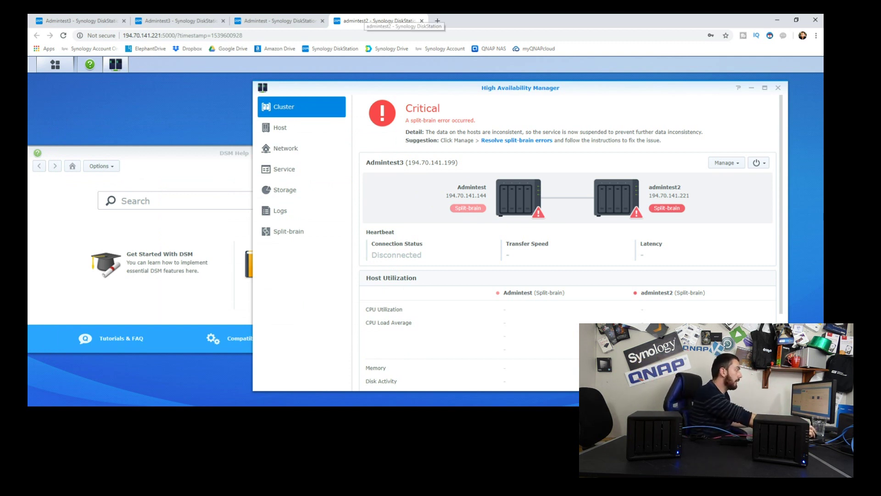
- Keep both servers, make admintest2 active, accept the summary and sync, and submit the admin password
left_click(277, 21)
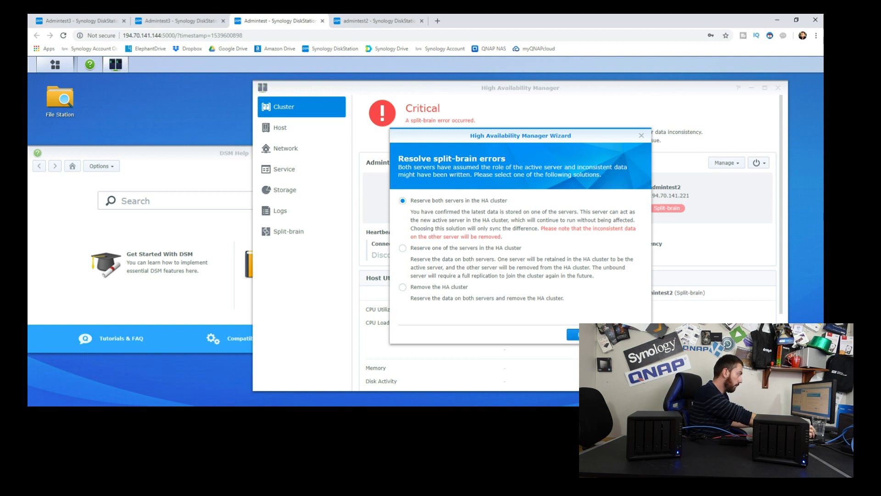
key("Return")
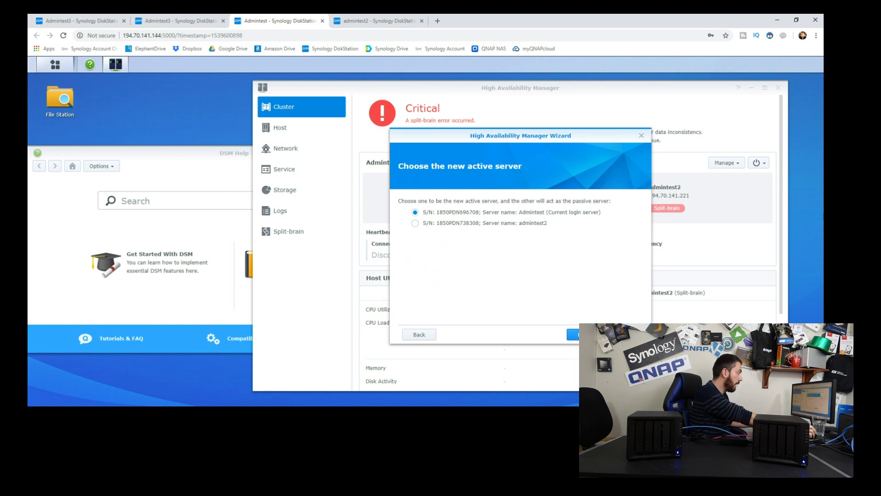
left_click(415, 223)
key("Return")
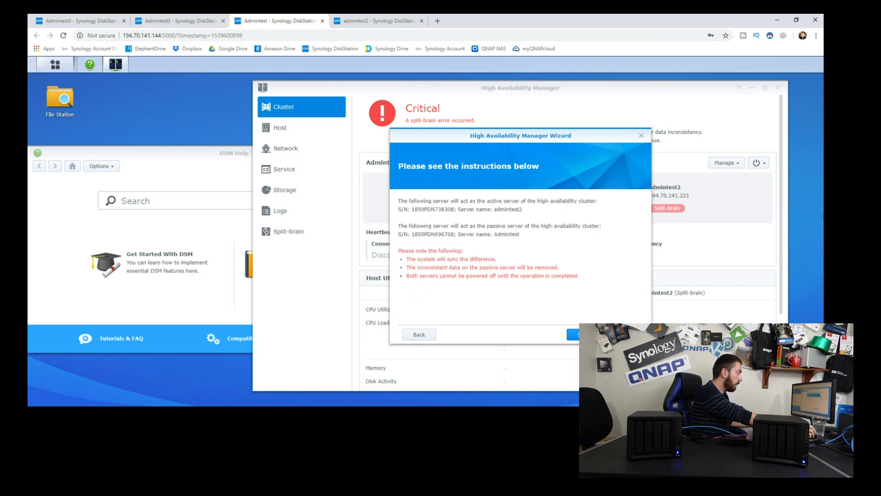
key("Return")
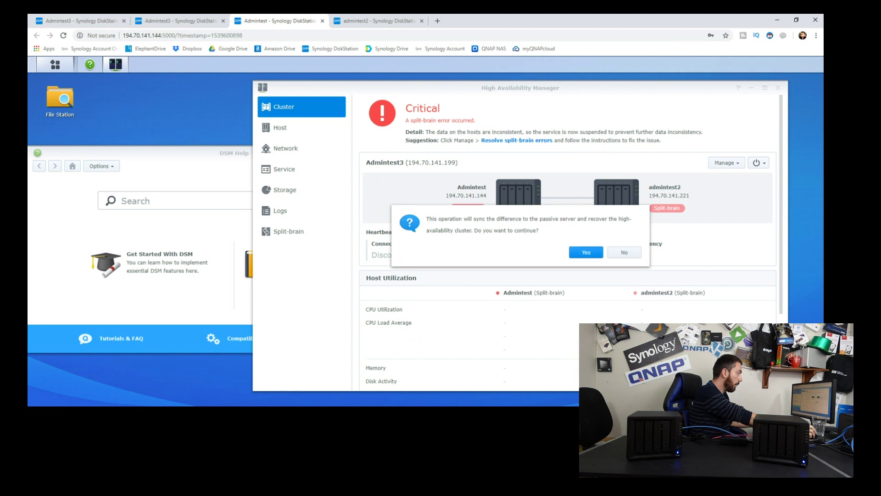
key("Return")
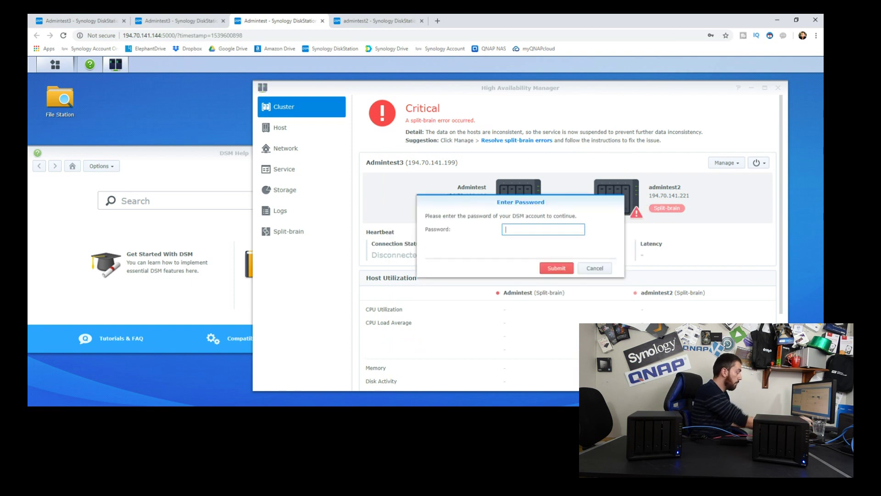
type("********")
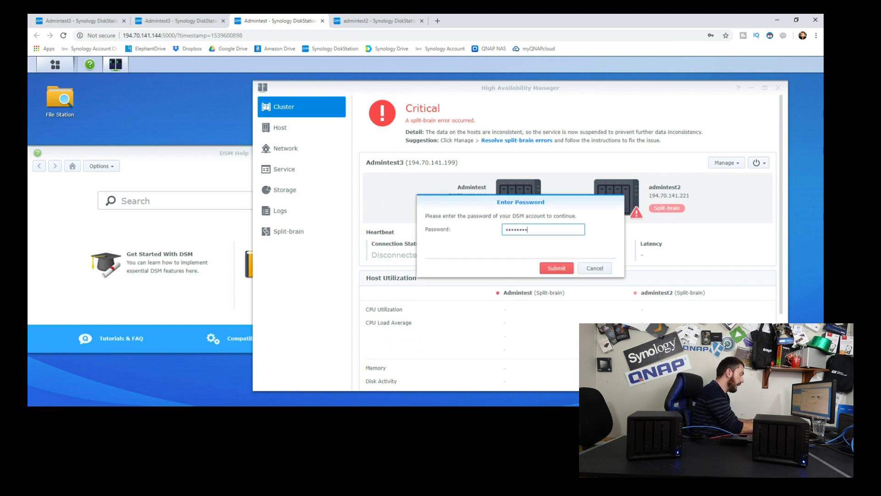
key("Return")
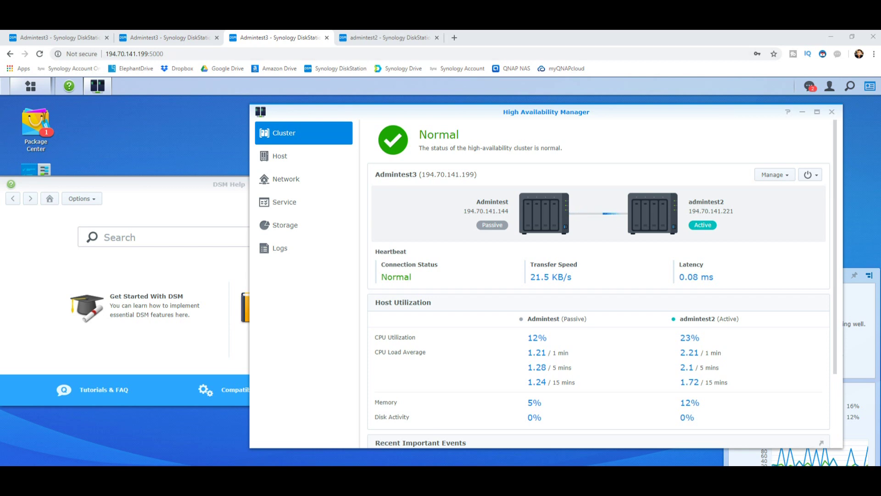
- Open File Station to confirm the 50G TEST folder still holds 24 items
scroll(599, 298, "down", 3)
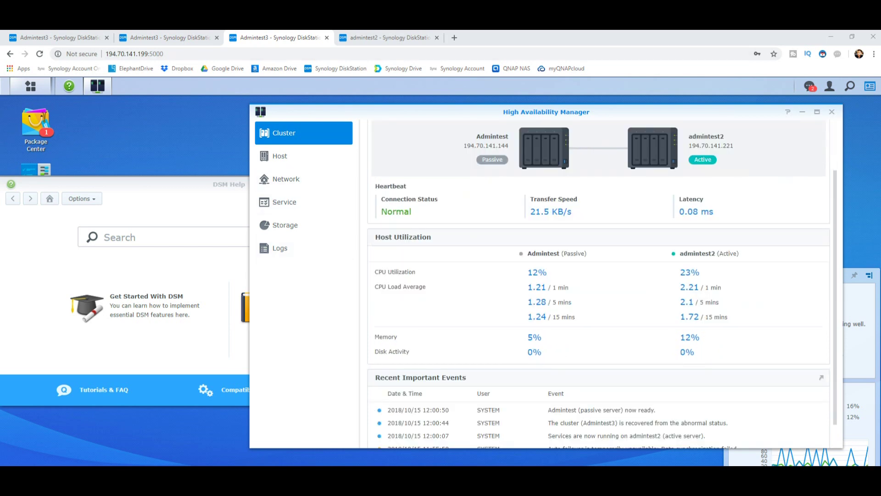
left_click(31, 86)
left_click(266, 147)
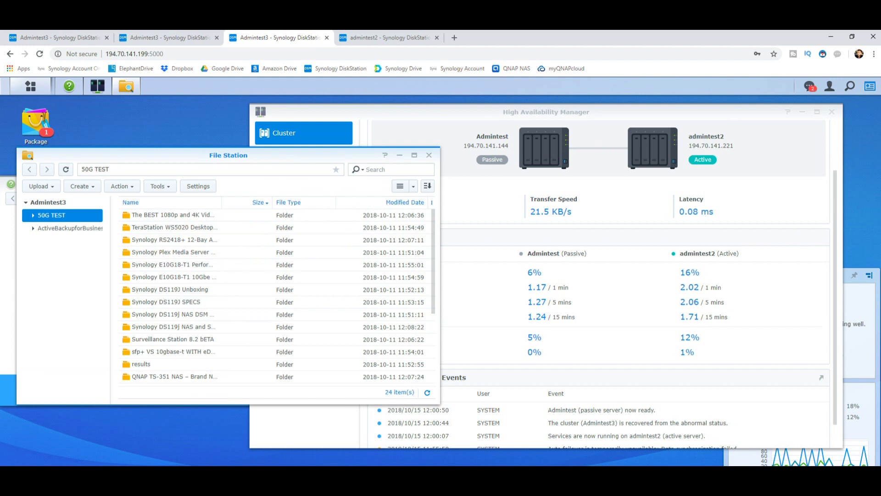
- Highlight the 199 ending of the cluster's IP address, then switch to admintest2's page
left_click(133, 54)
left_click(148, 54)
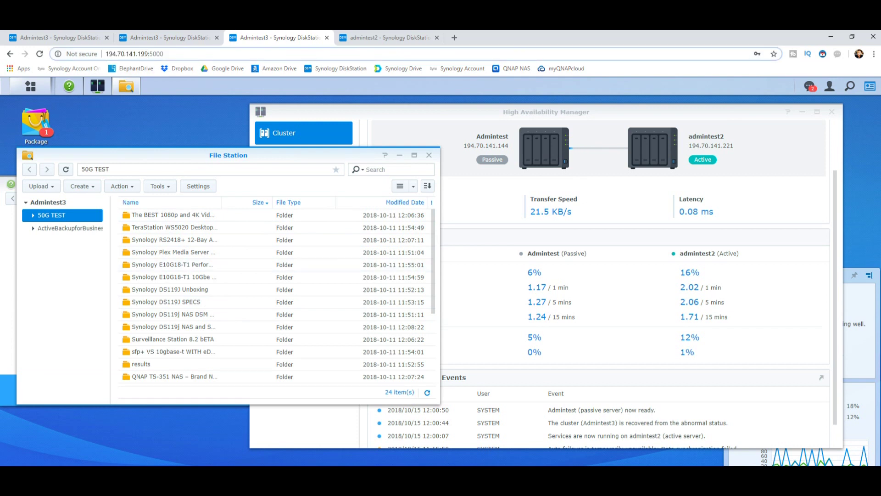
key("shift+Left")
key("shift+Left")
key("shift+Left")
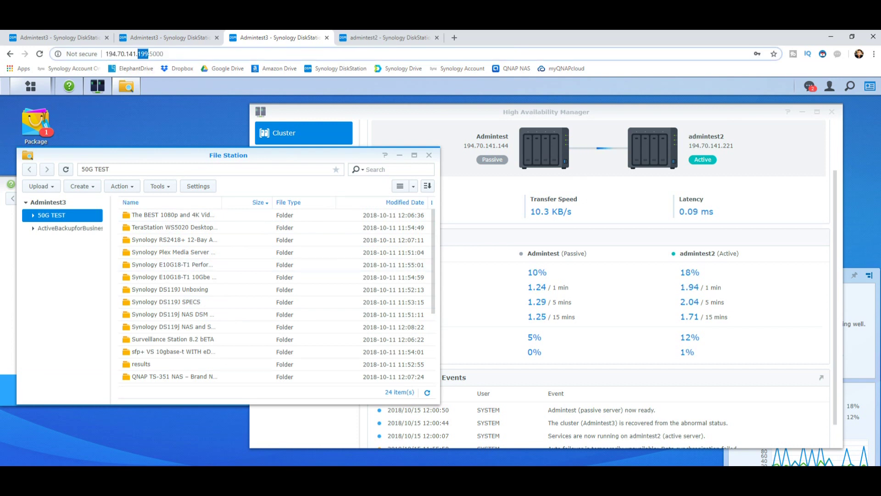
left_click(385, 37)
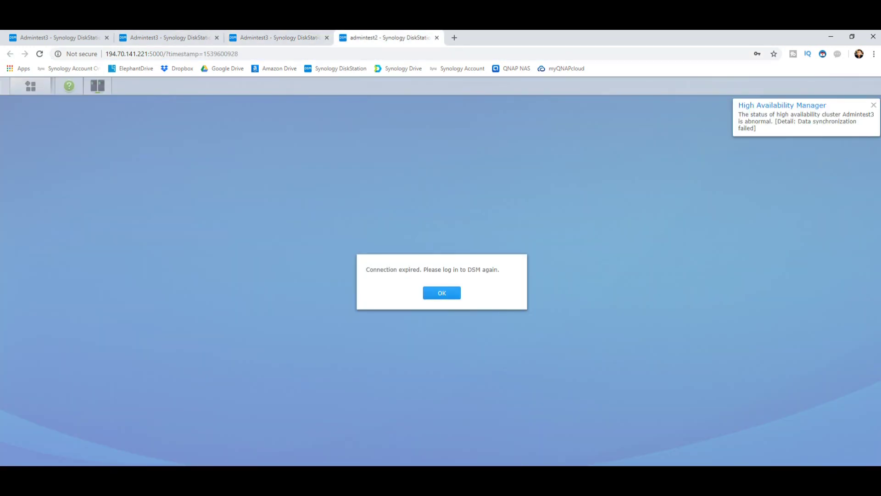
- Close the stale admintest2 page and rescan the network in Synology Assistant
left_click(436, 37)
key("alt+Tab")
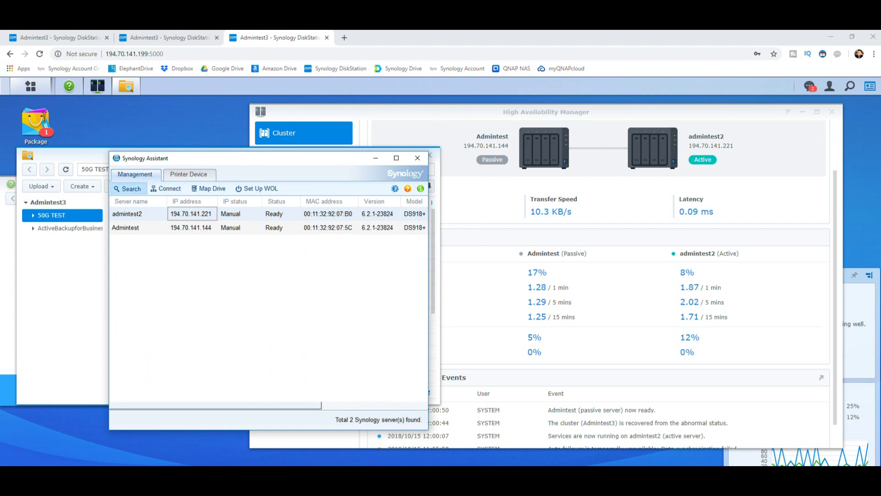
left_click(128, 188)
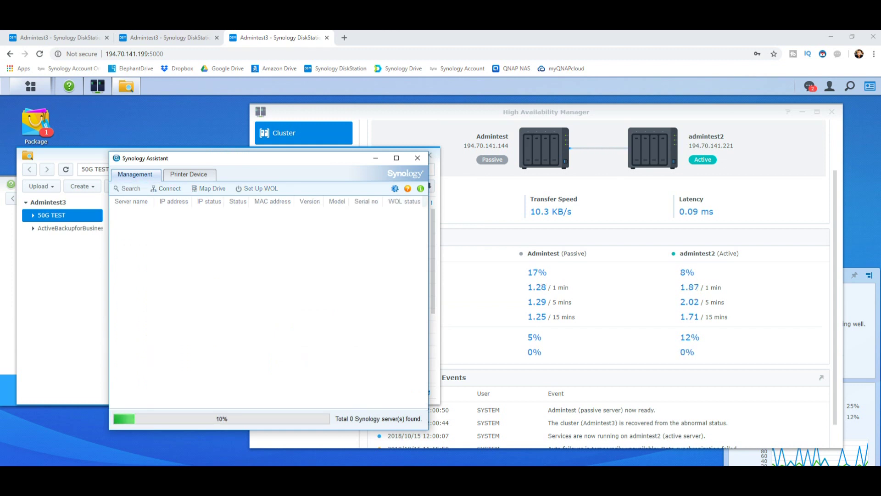